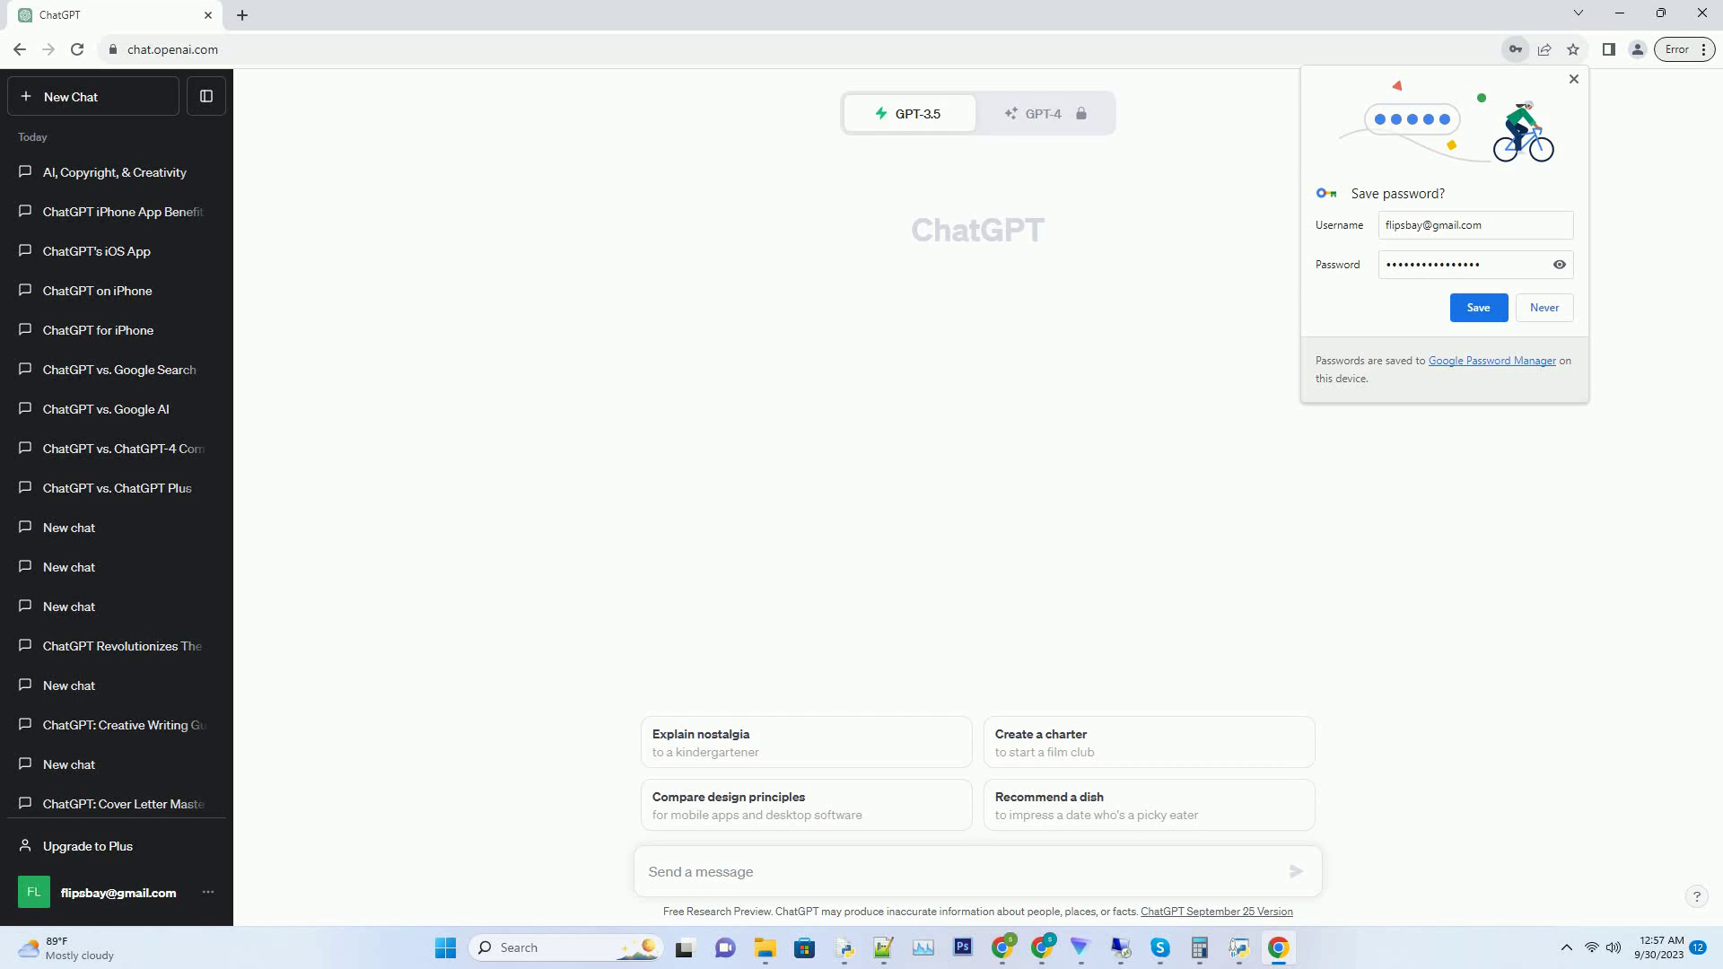
Step: Paste and send the prompt for a 2000+ word SEO post on ChatGPT Plus internet access
{"action": "type", "text": "Create a SEO friendly blog post about does chatgpt plus have access to internet Use active voice. Write over 2000 words. Add very creative title for each sub heading. Ensure th"}
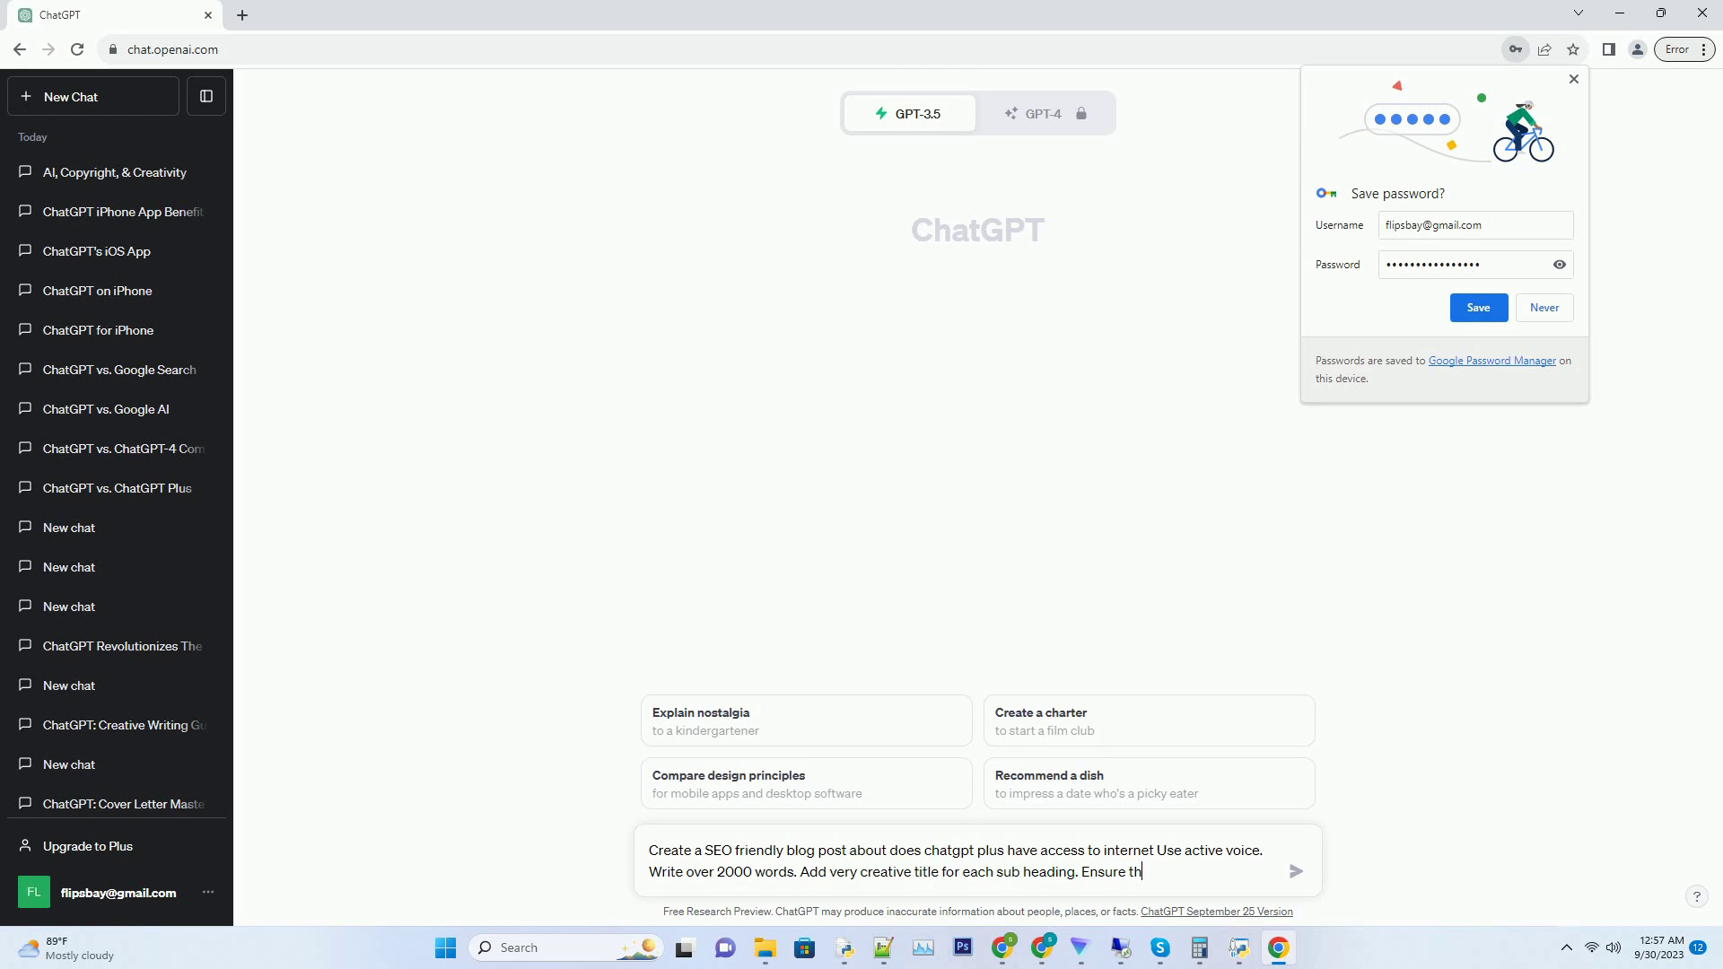
{"action": "key", "text": "Return"}
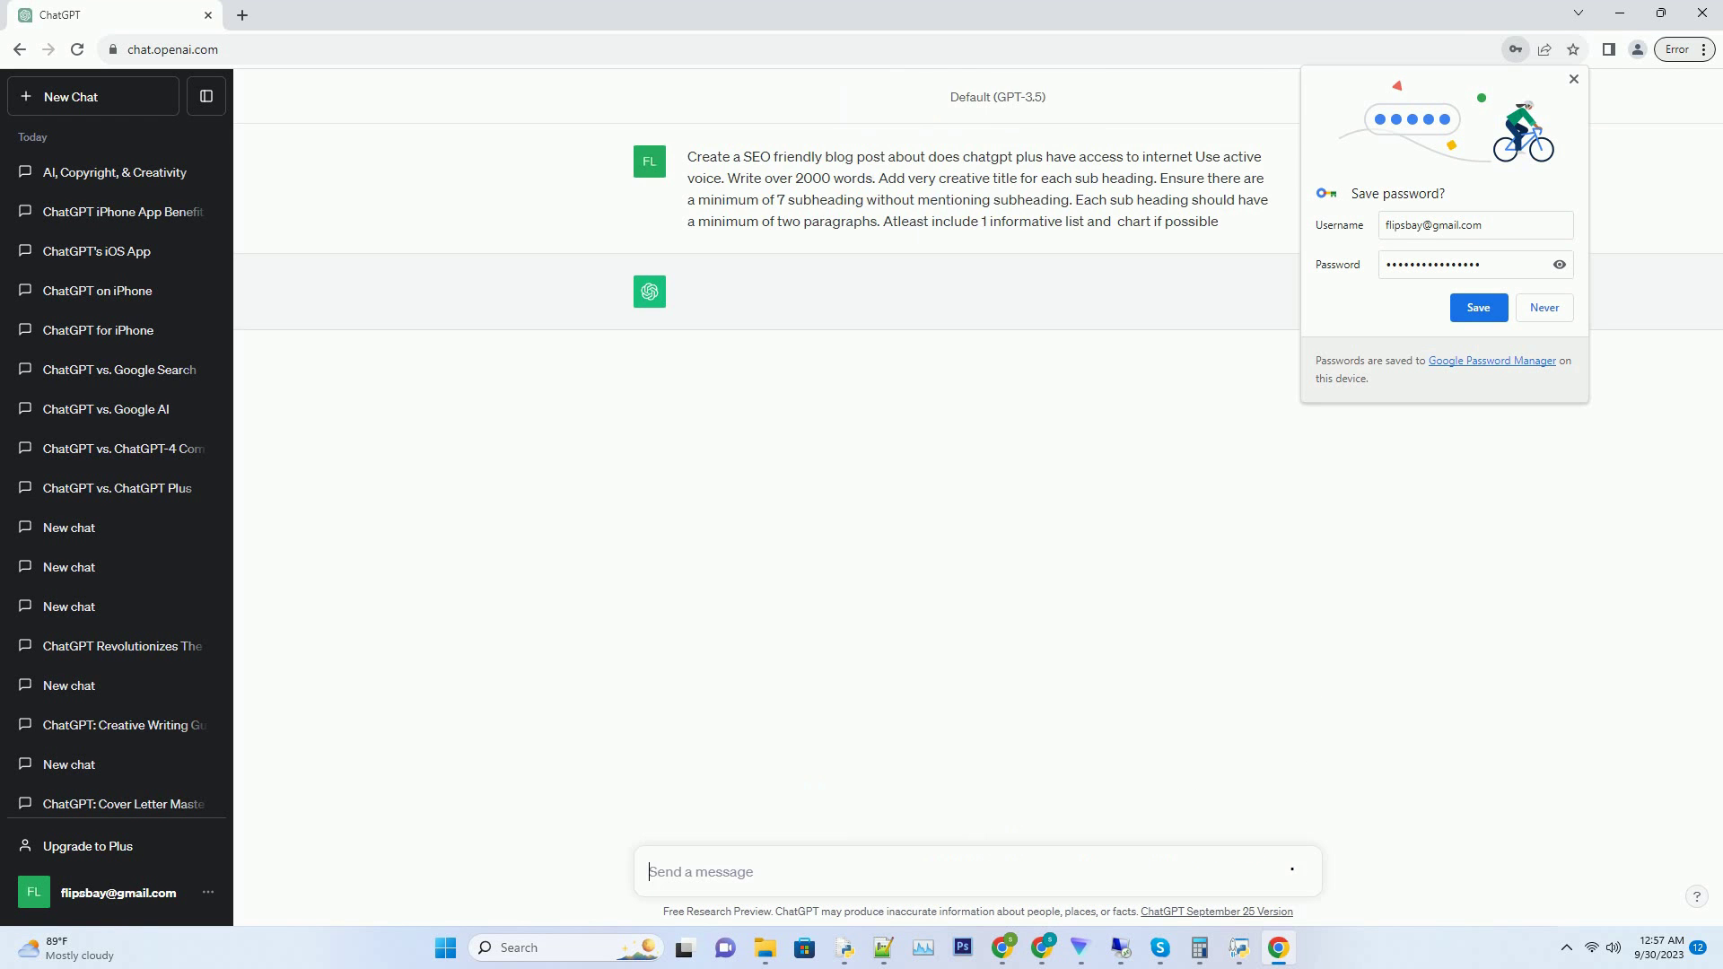